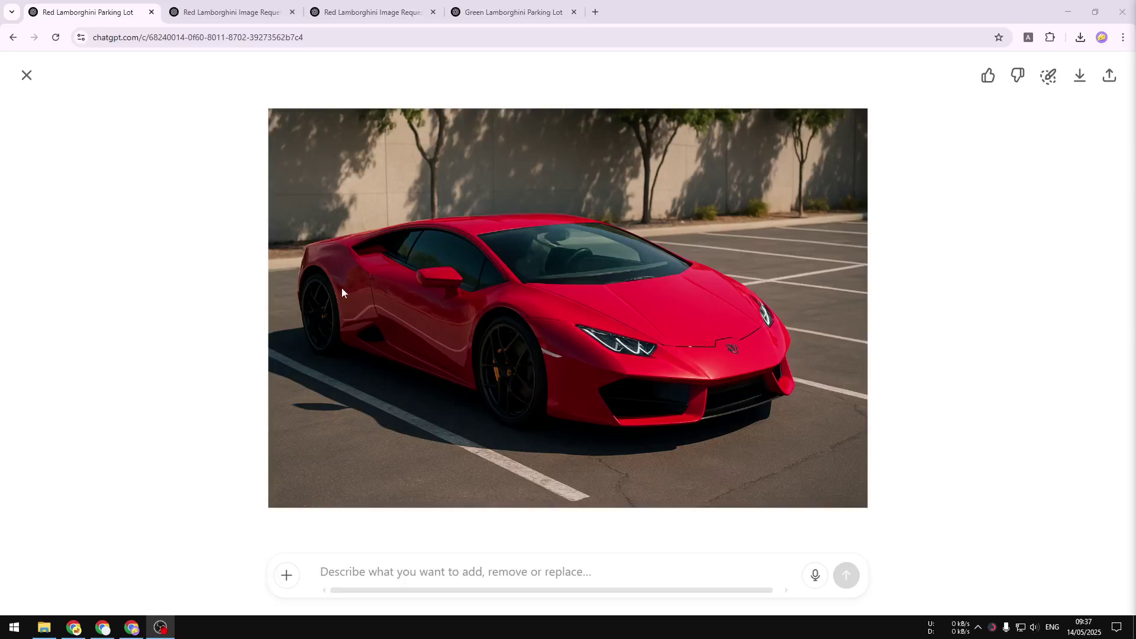
- Compare the landscape, portrait and square red Lamborghini images across the ChatGPT tabs
click(233, 11)
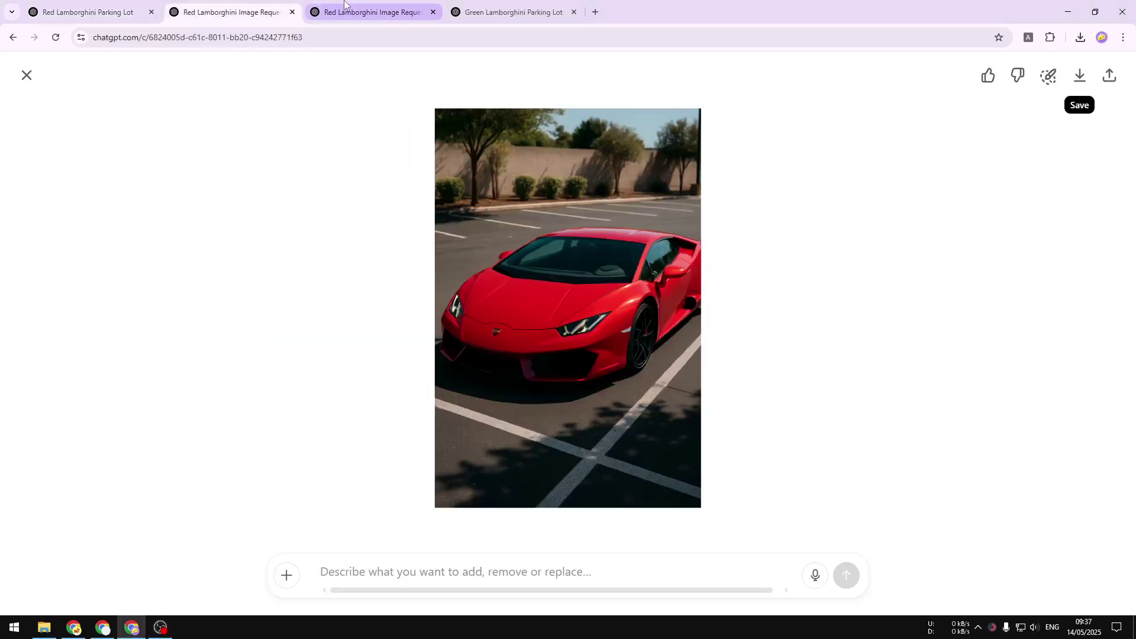
click(344, 4)
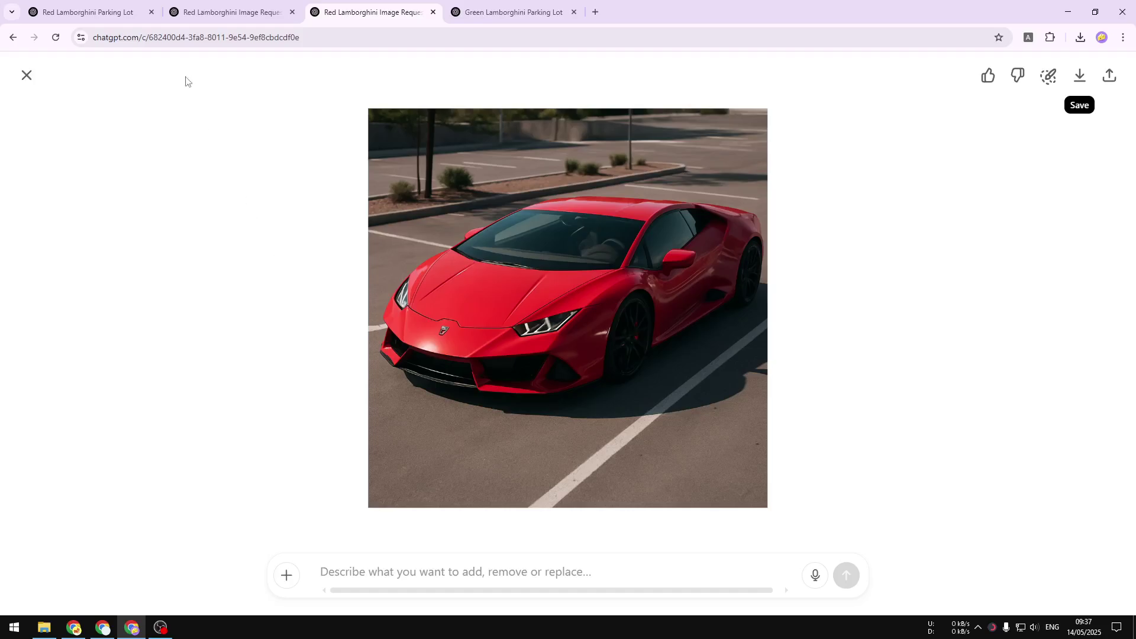
click(228, 8)
click(110, 8)
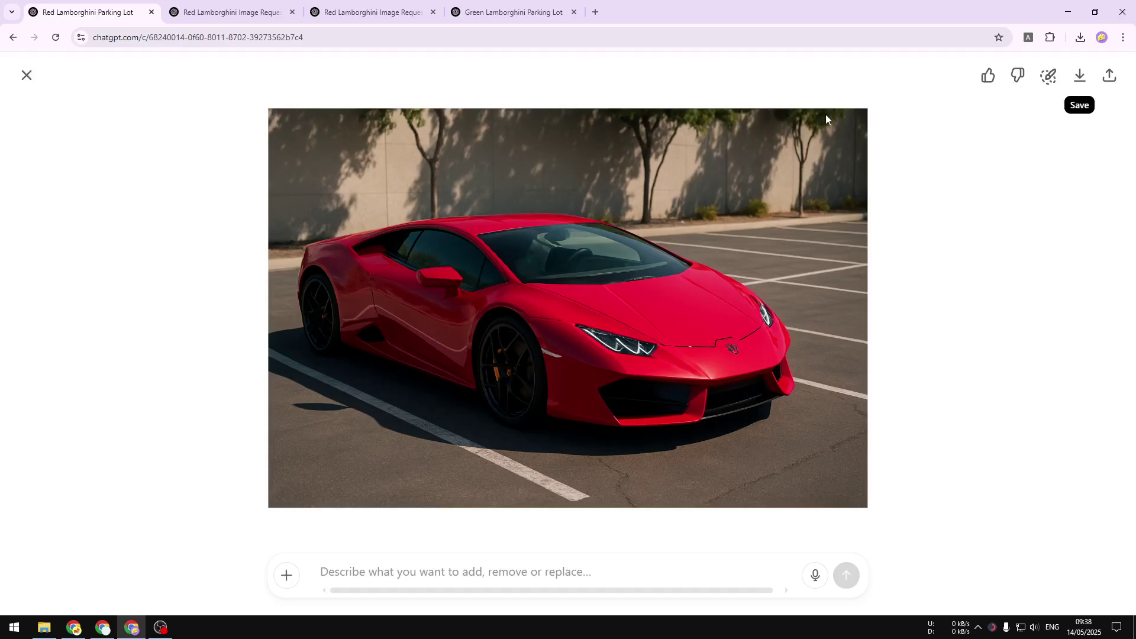
click(259, 3)
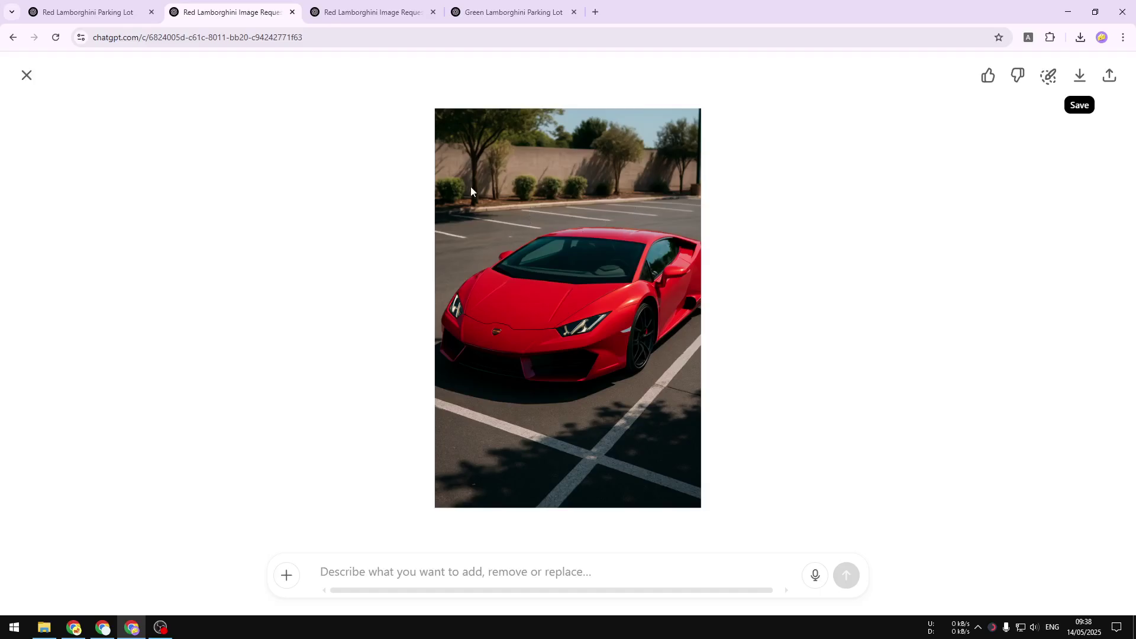
key(ctrl+Tab)
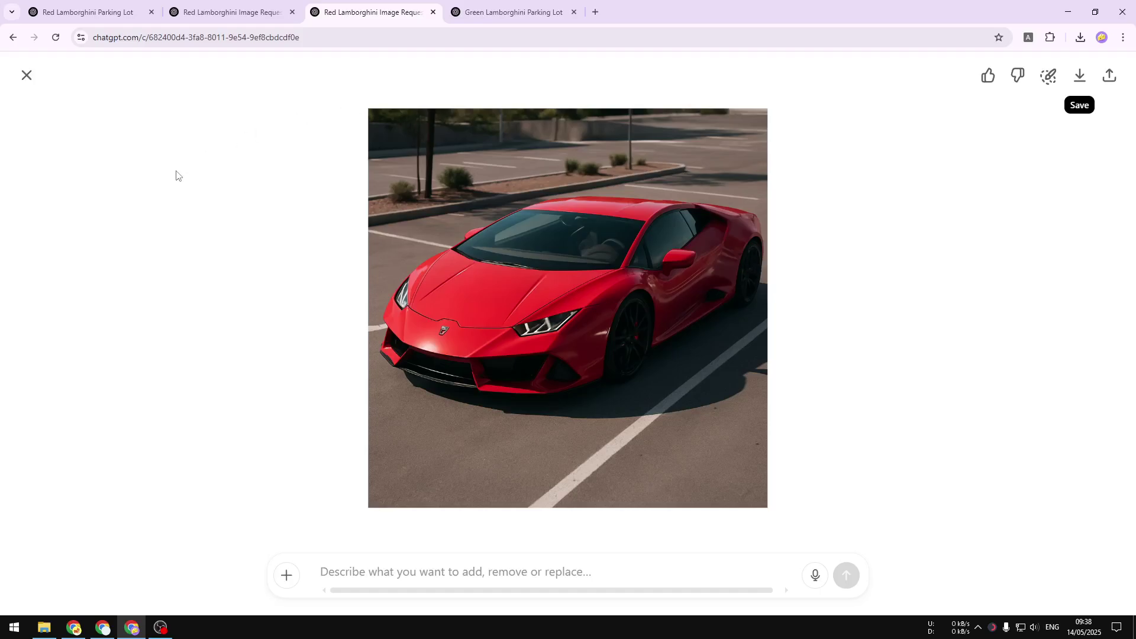
click(98, 11)
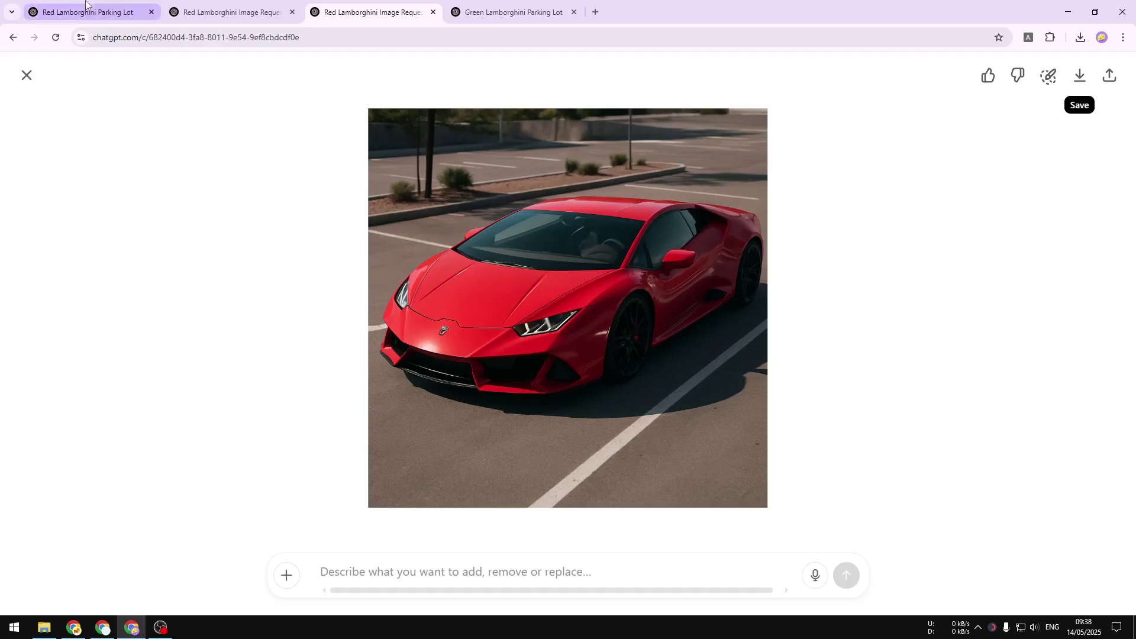
click(183, 3)
click(115, 3)
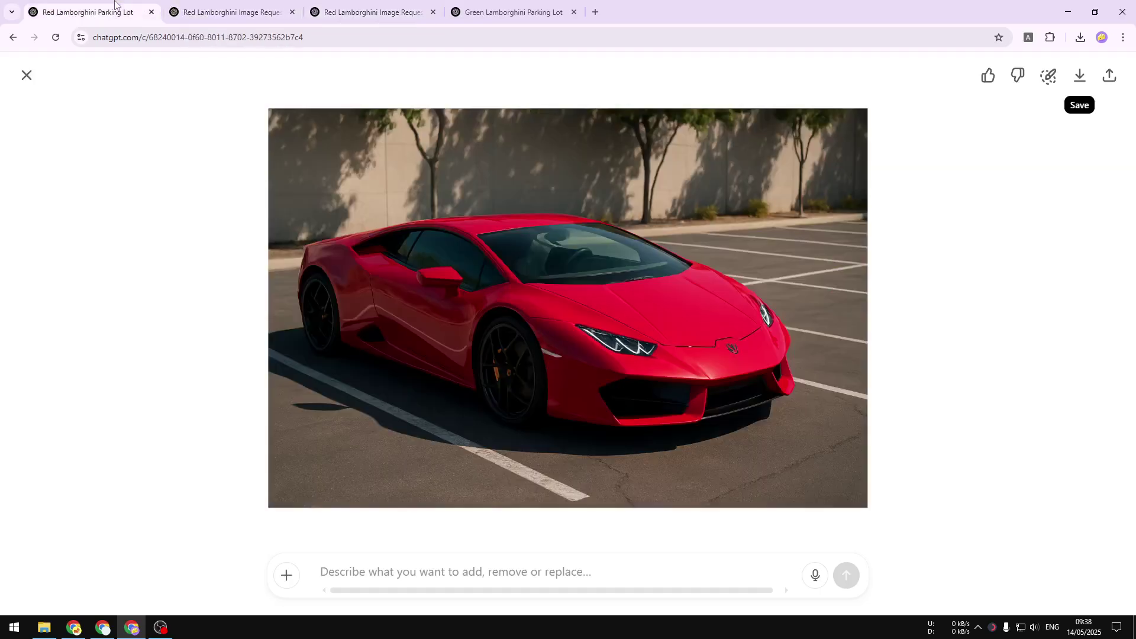
click(394, 3)
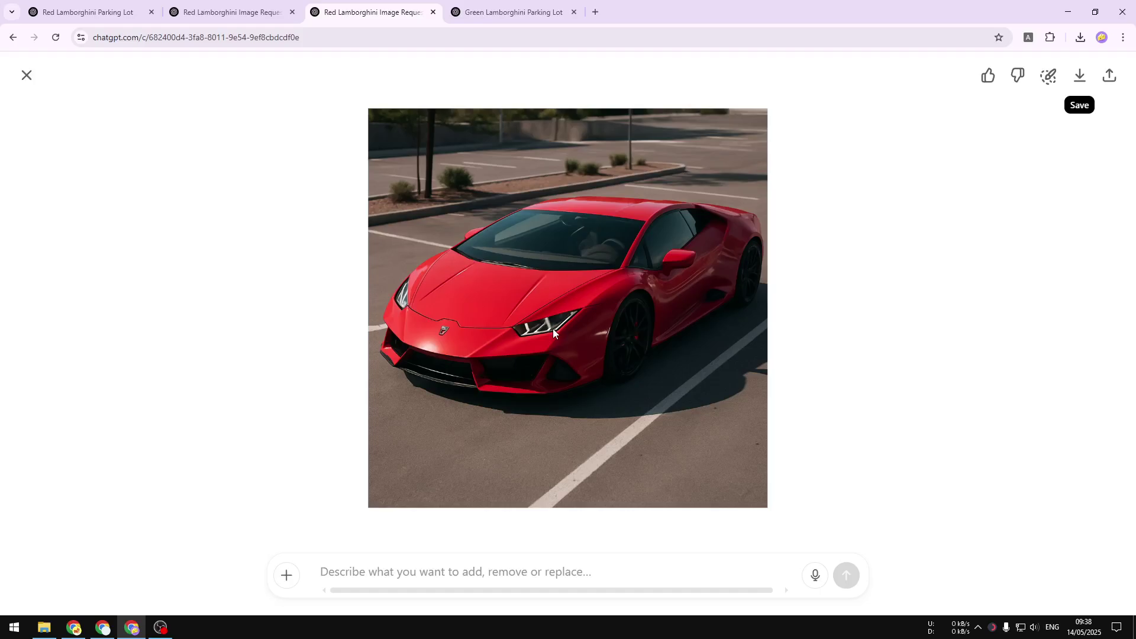
click(231, 7)
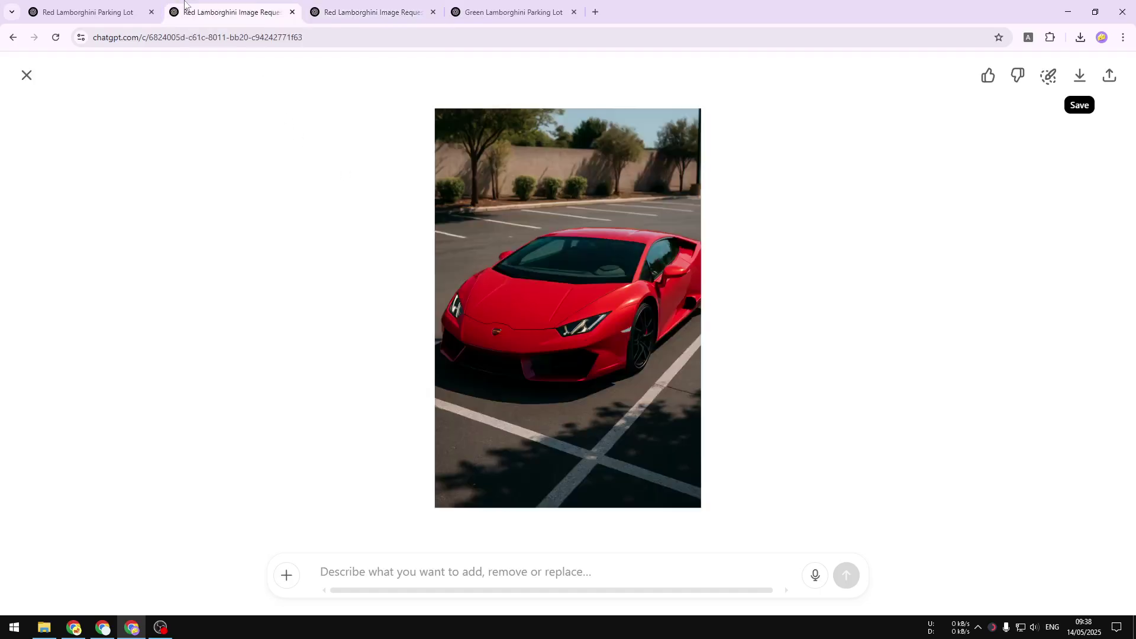
click(93, 3)
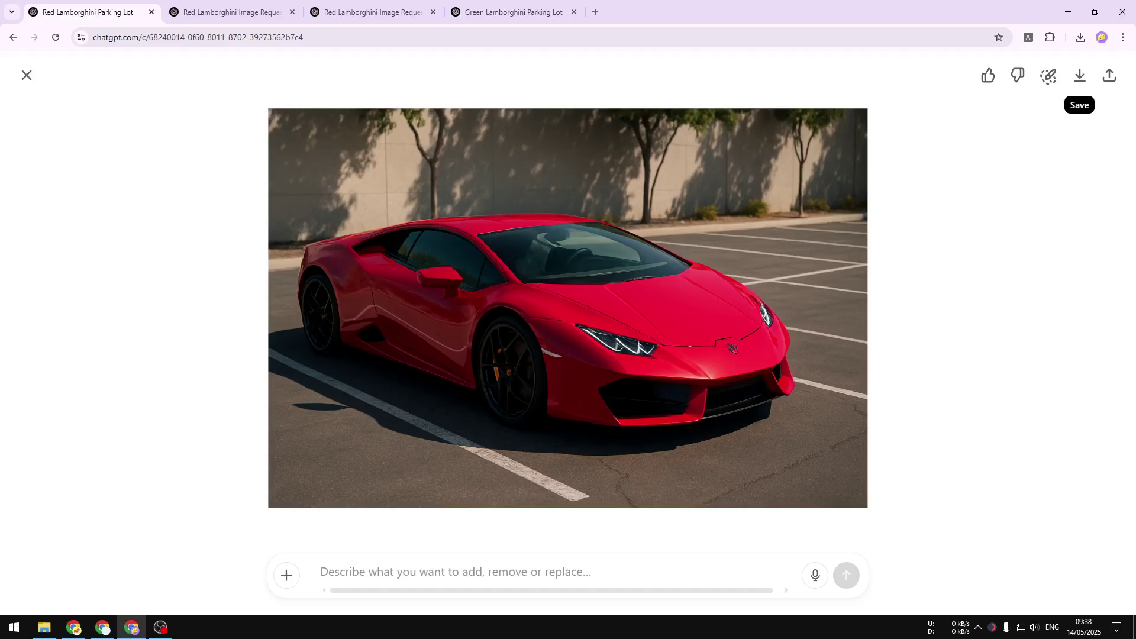
- Open the first of today's downloaded ChatGPT images from Downloads in Photos
drag(1135, 185, 570, 33)
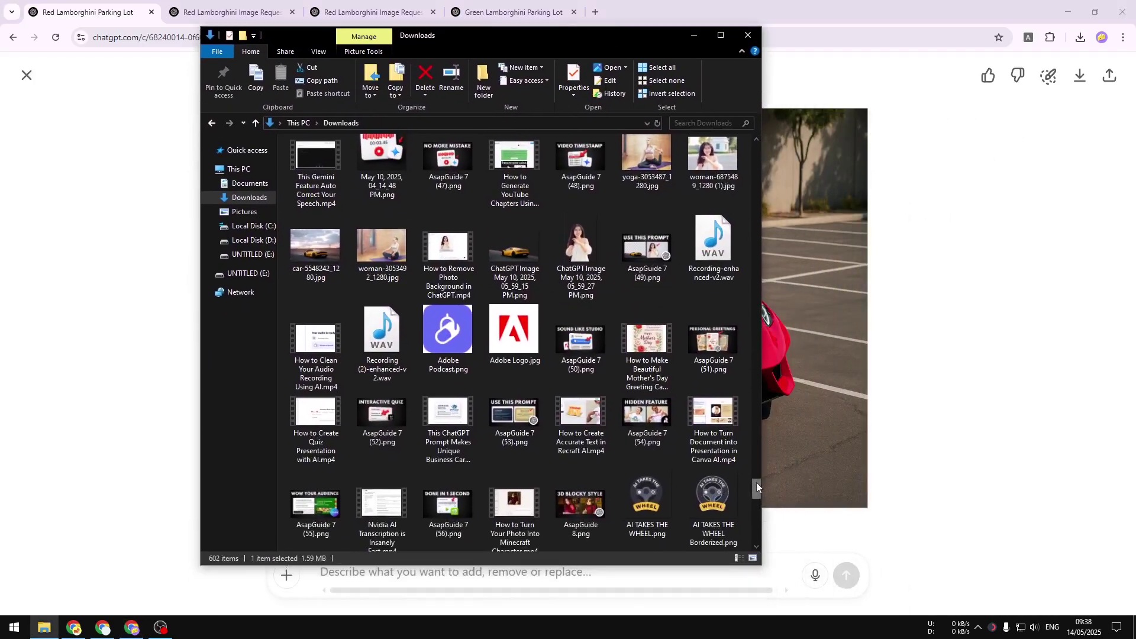
drag(756, 481, 756, 527)
click(322, 515)
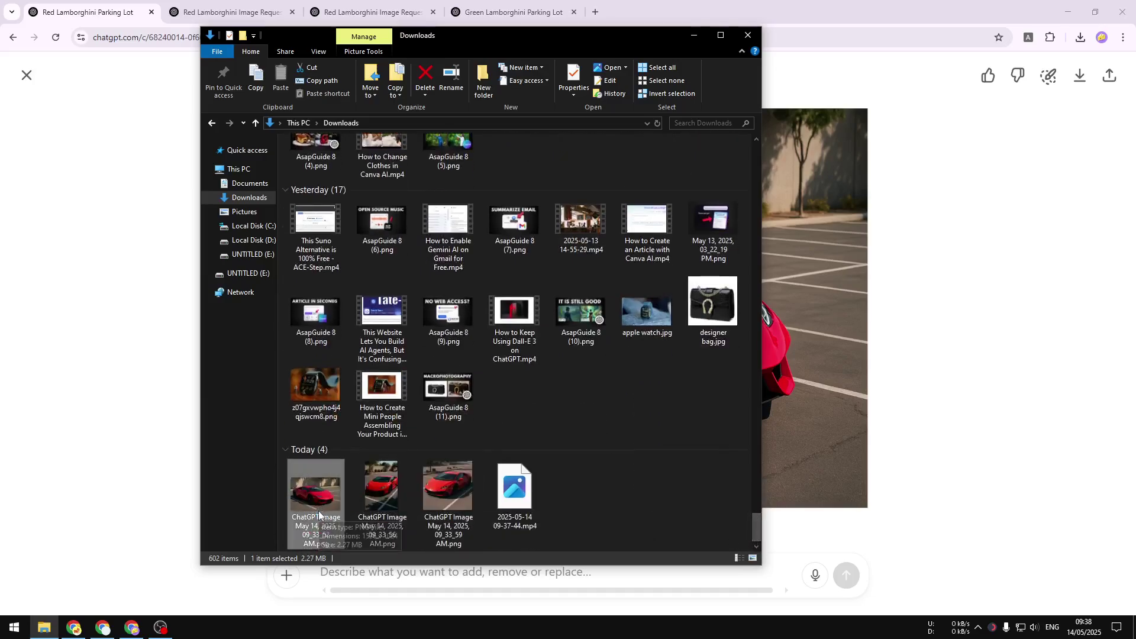
double_click(319, 515)
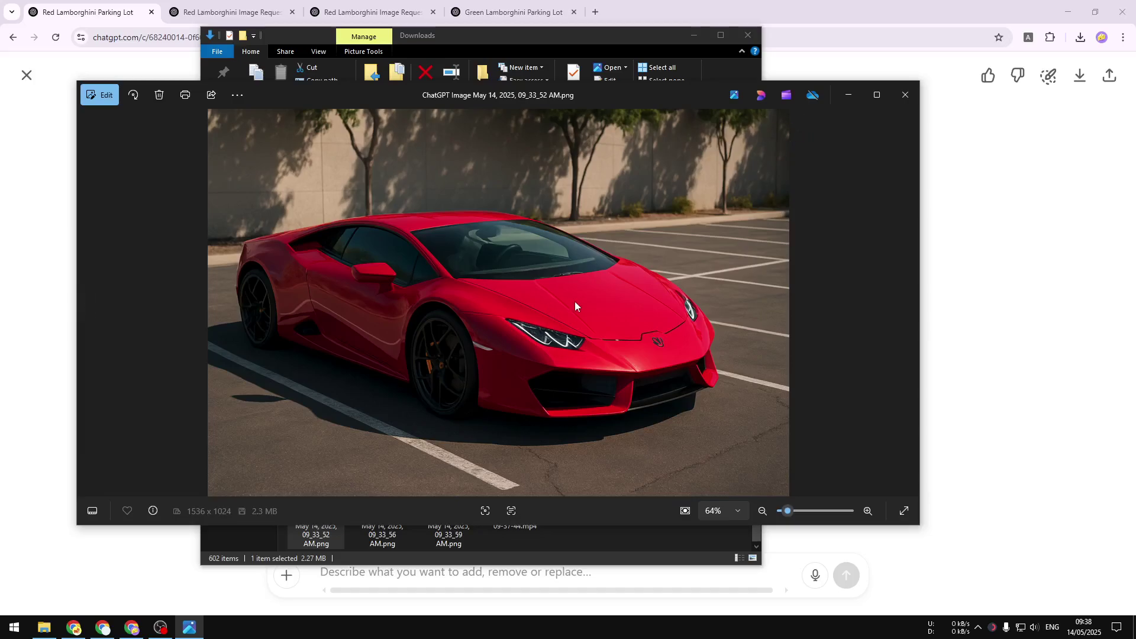
- Use Photos' 3:2 crop preset to confirm the image is 3:2 at 1536 x 1024
click(849, 96)
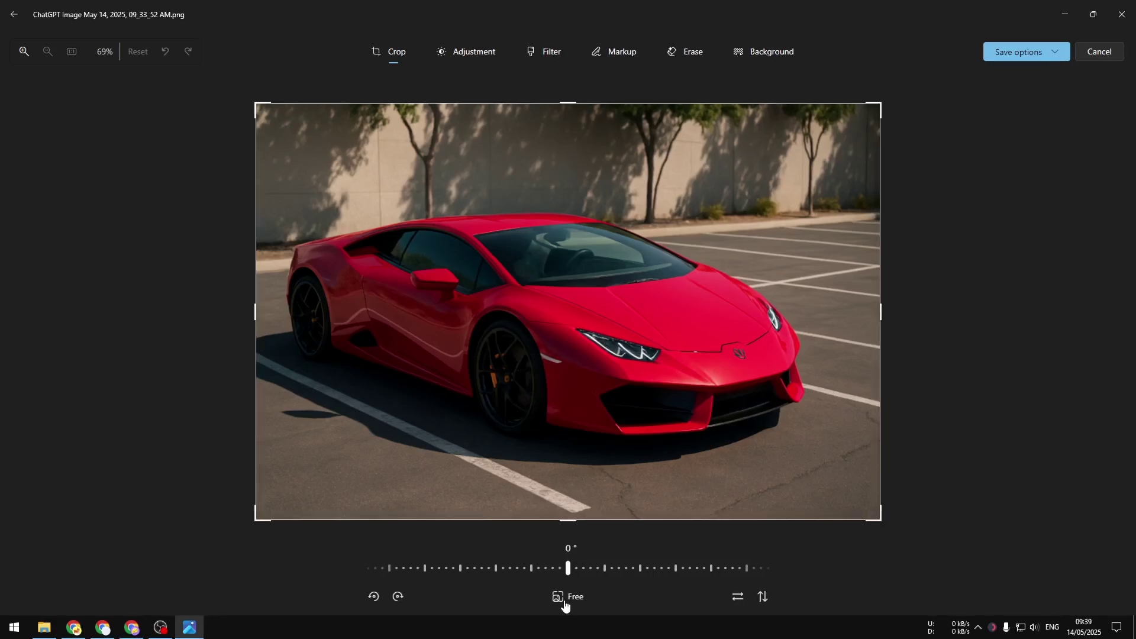
click(565, 600)
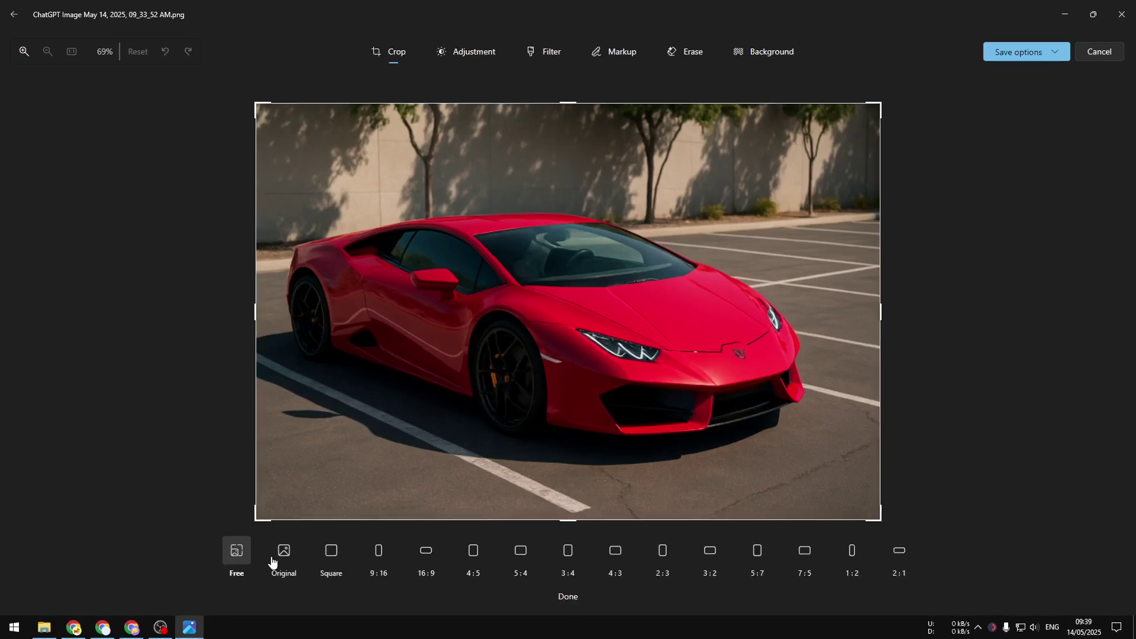
click(236, 559)
click(248, 561)
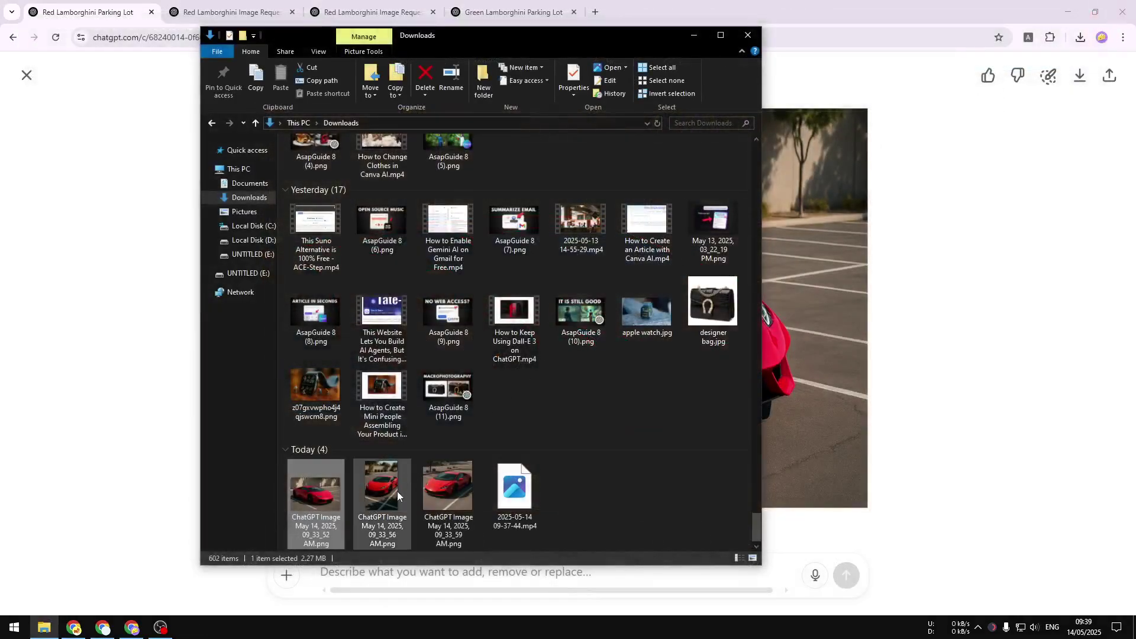
- Open the 09_33_56 image, confirm via Original crop ratio it's 2:3 (1024 x 1536), close Photos
click(393, 501)
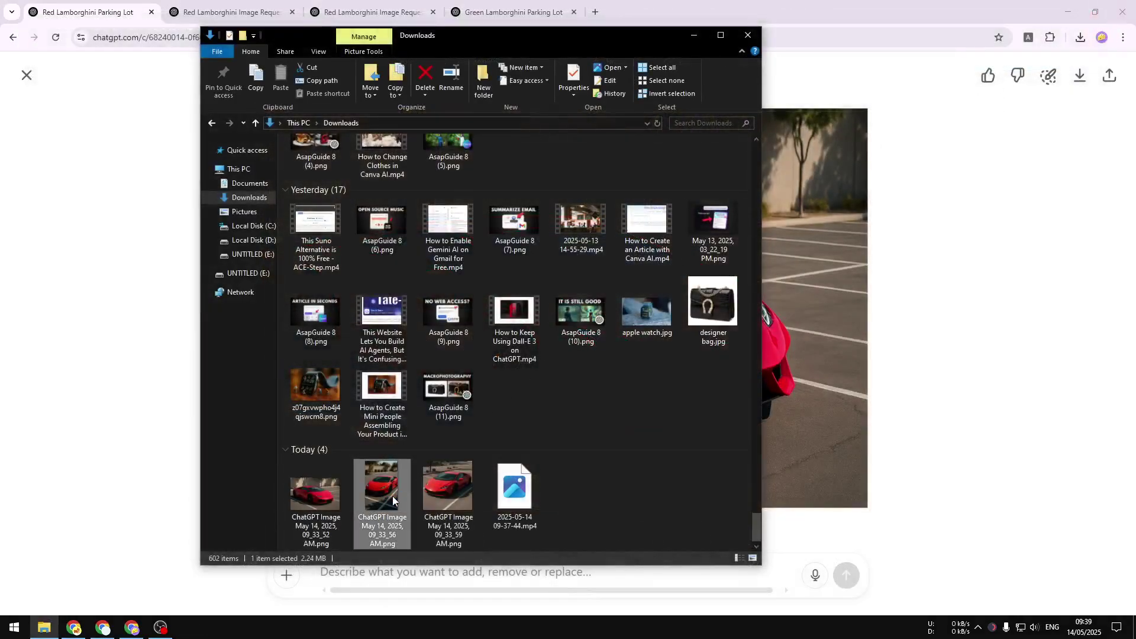
double_click(393, 501)
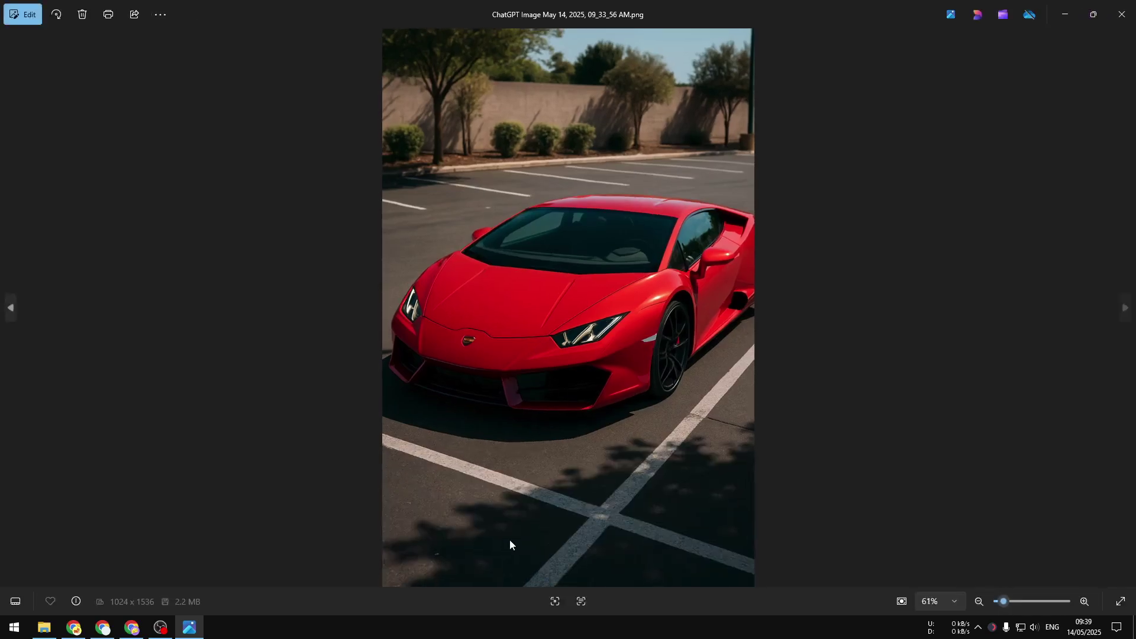
click(32, 16)
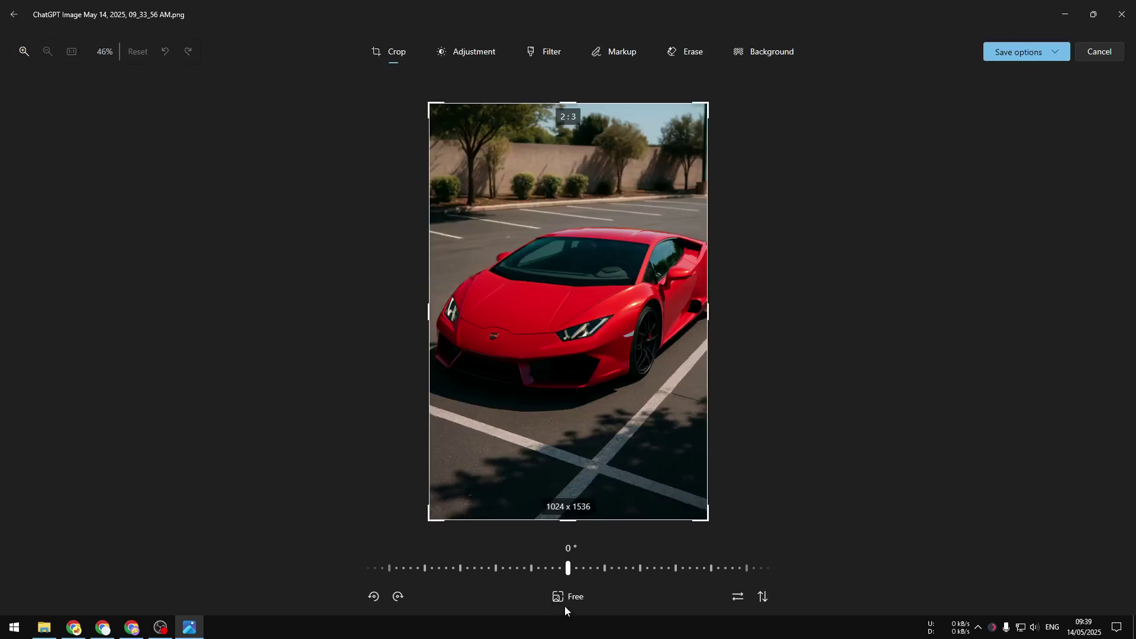
click(565, 604)
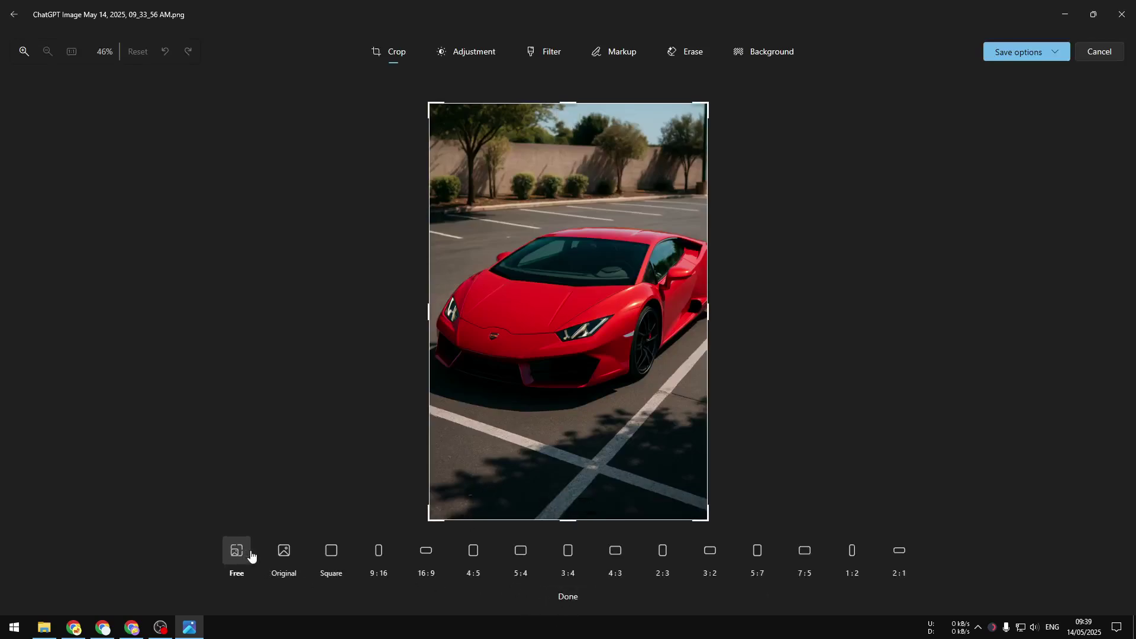
click(283, 553)
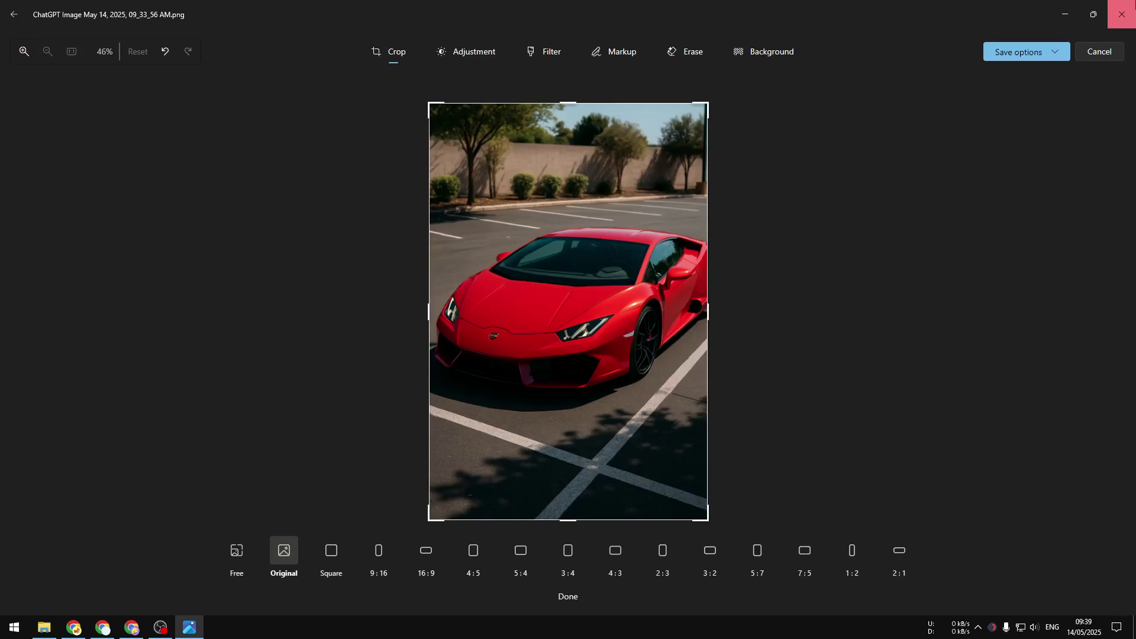
click(1122, 14)
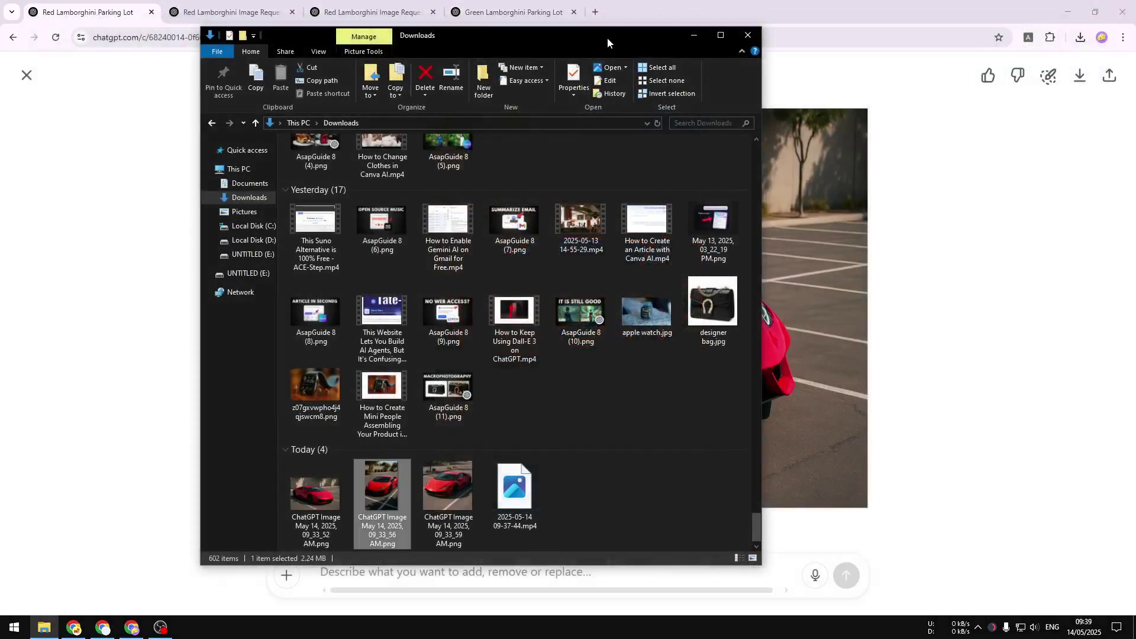
- Move File Explorer aside and highlight 'Square' in the green Lamborghini chat's prompt
drag(609, 44, 1135, 65)
key(alt+Tab)
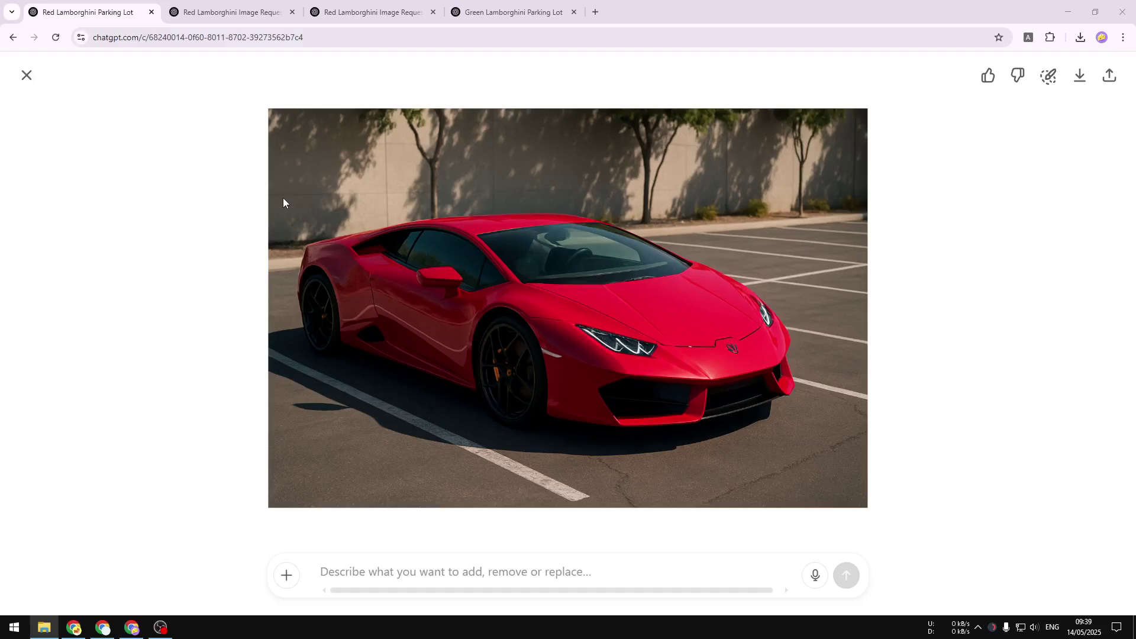
click(497, 10)
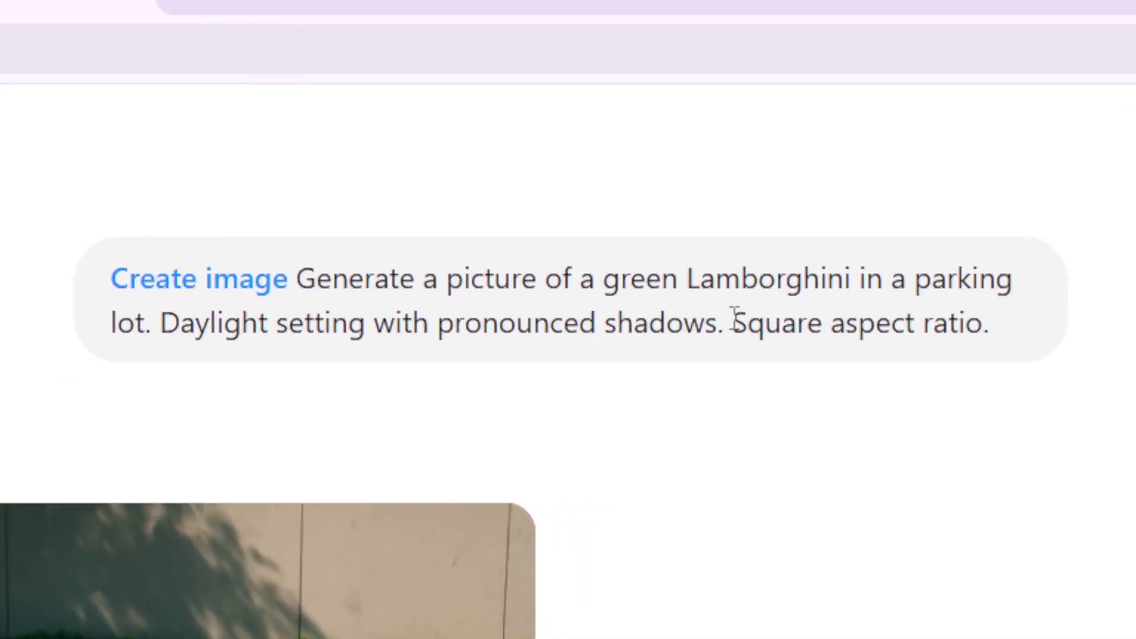
drag(732, 322, 827, 328)
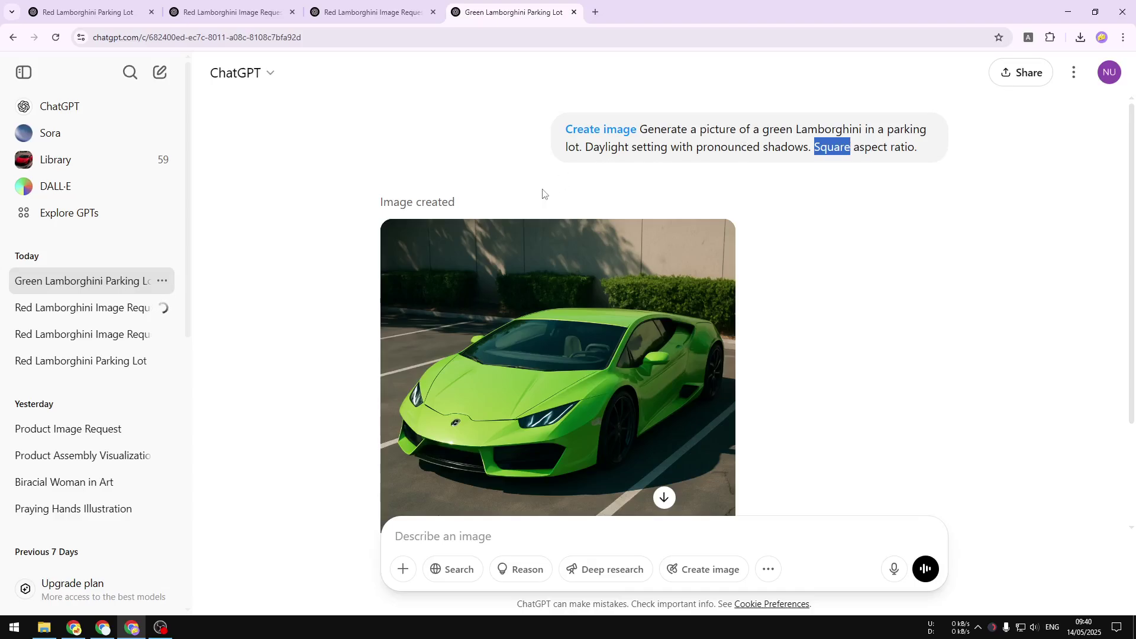
- Highlight the Vertical prompt in the red Lamborghini chat, then return to the horizontal chat
click(370, 12)
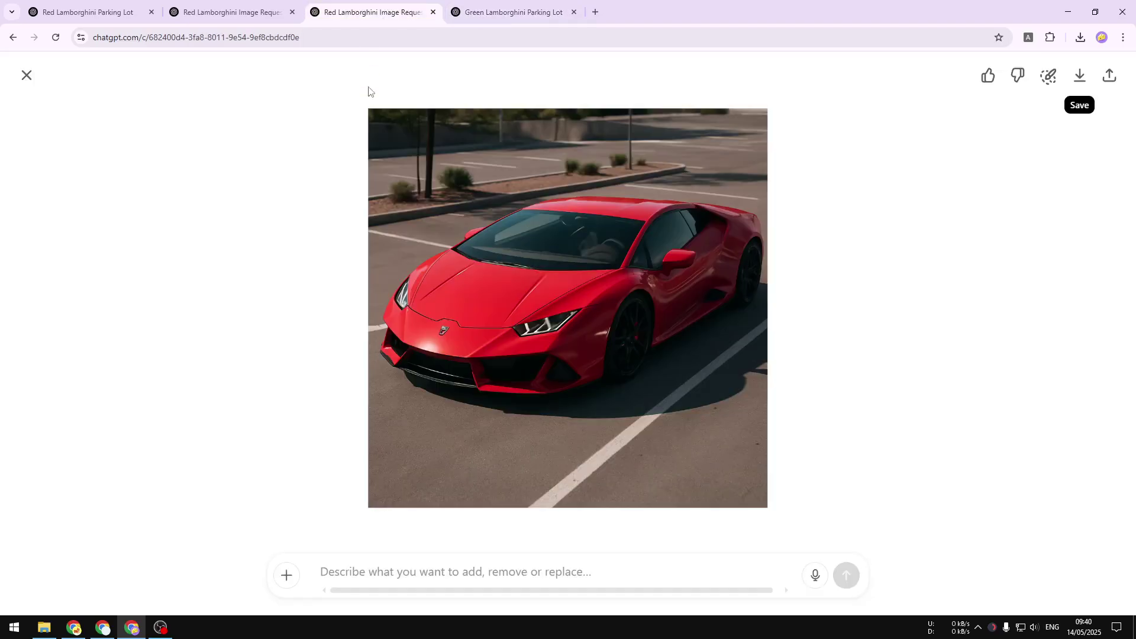
click(26, 75)
scroll(845, 159, up, 1)
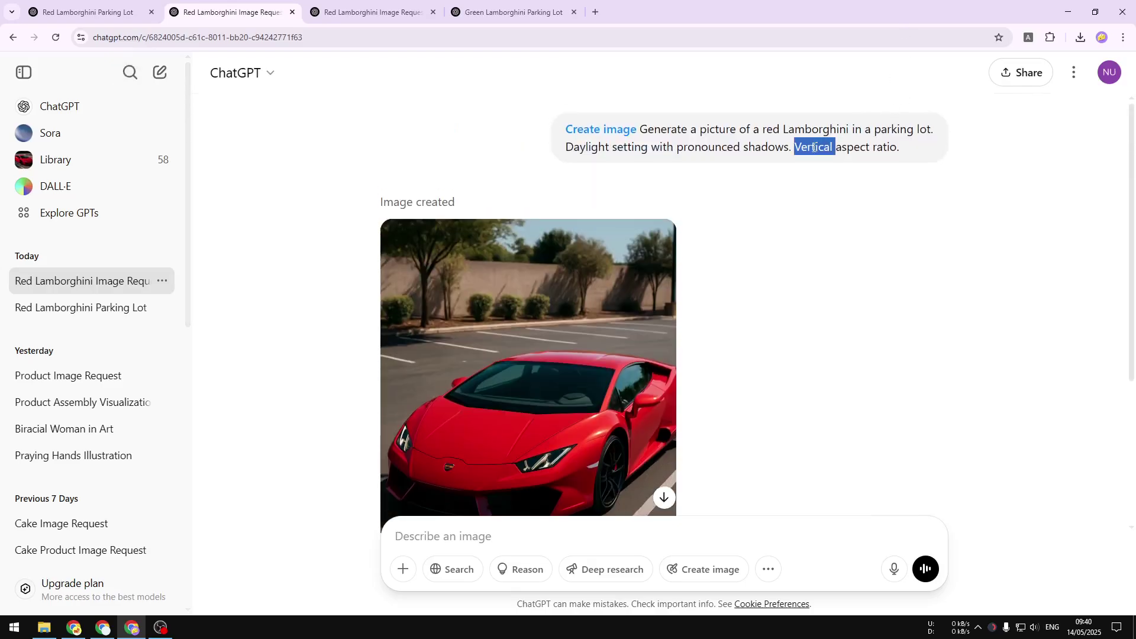
triple_click(815, 147)
click(111, 9)
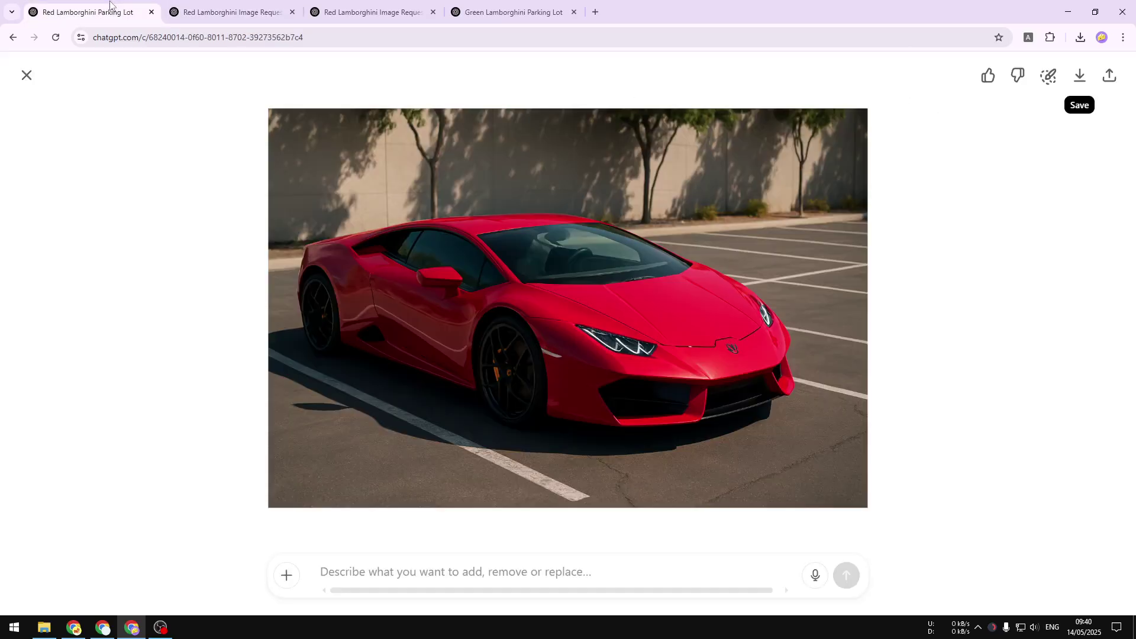
- Highlight 'Horizontal' in the first prompt, then view the vertical, square red and green chats
click(26, 75)
double_click(822, 148)
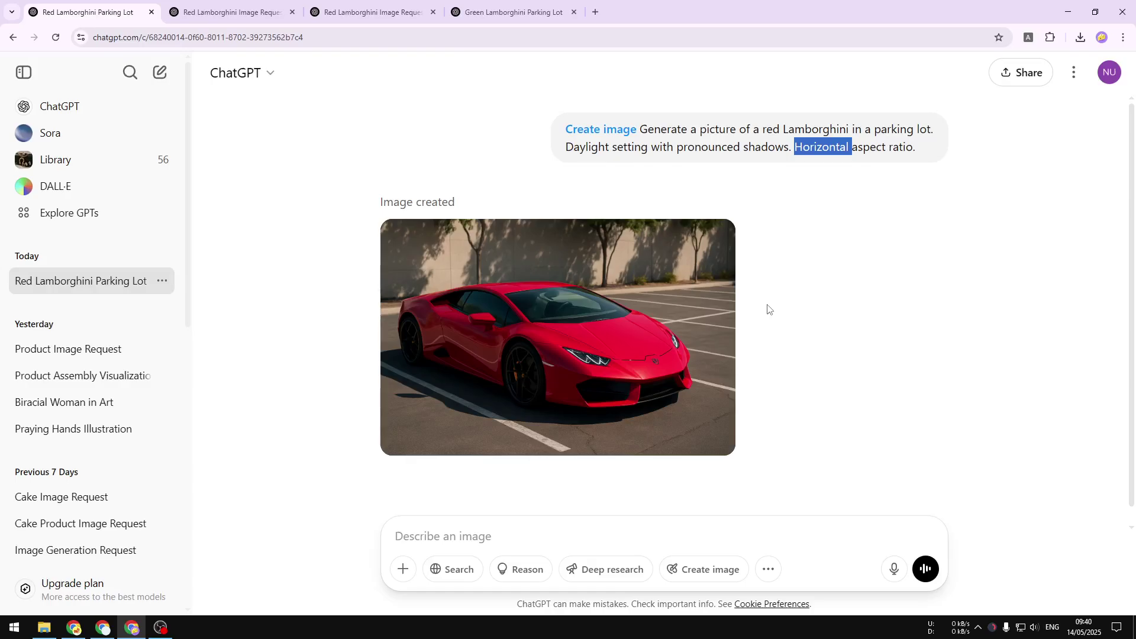
click(226, 3)
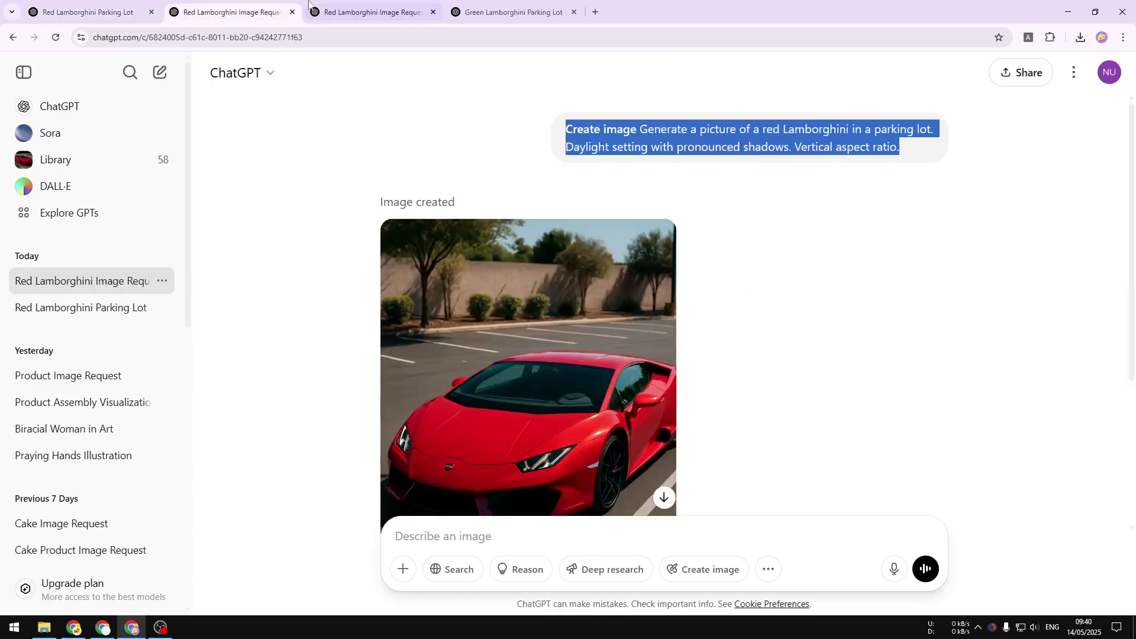
click(351, 9)
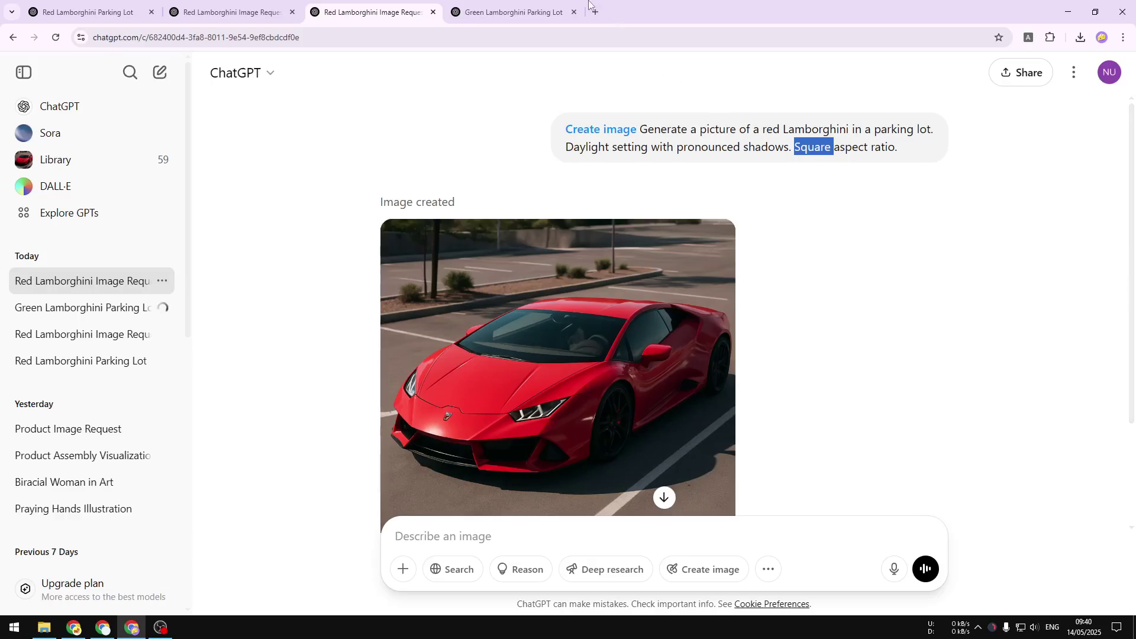
click(556, 9)
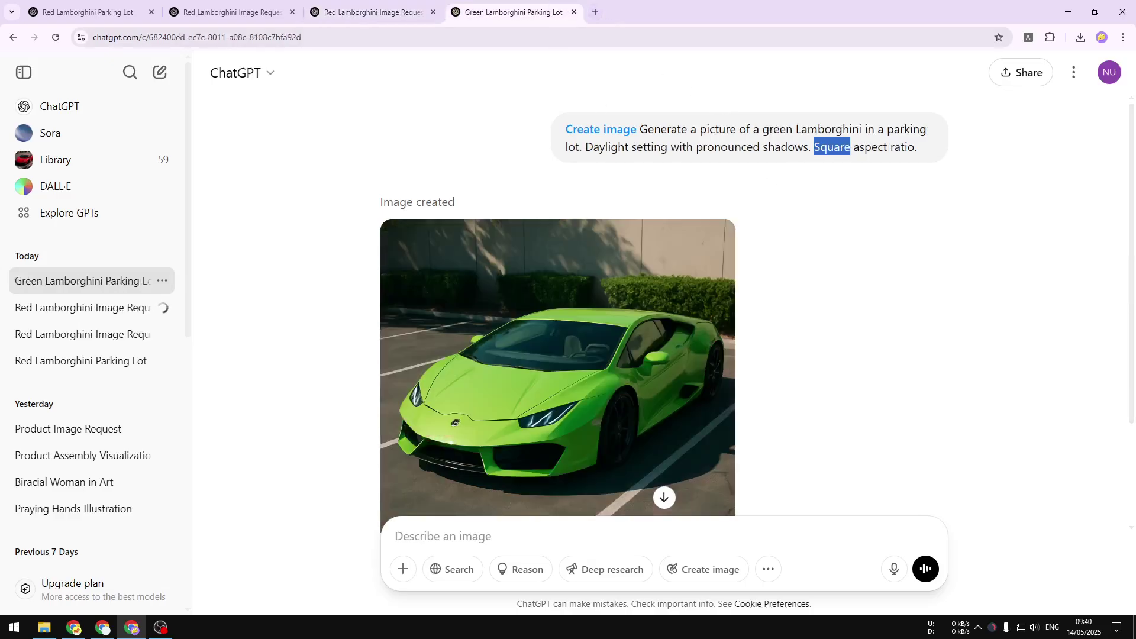